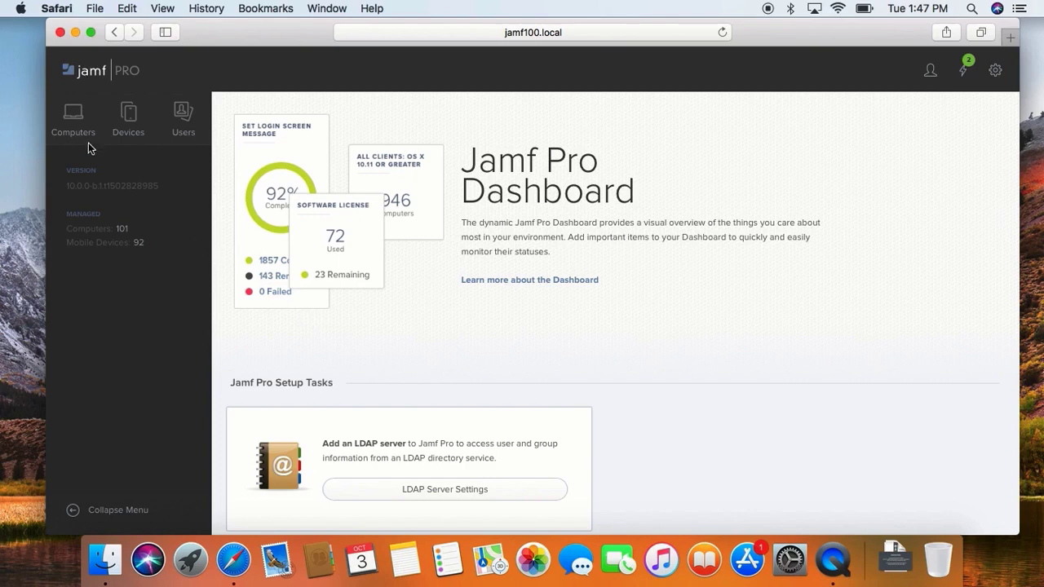
- Start a new static computer group with the display name "Remote"
click(73, 116)
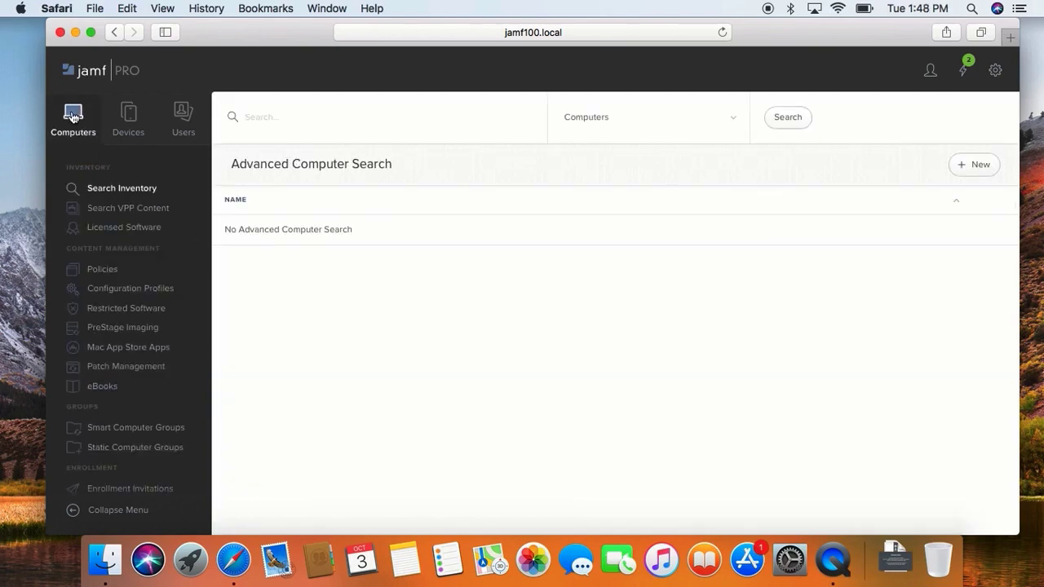
click(106, 453)
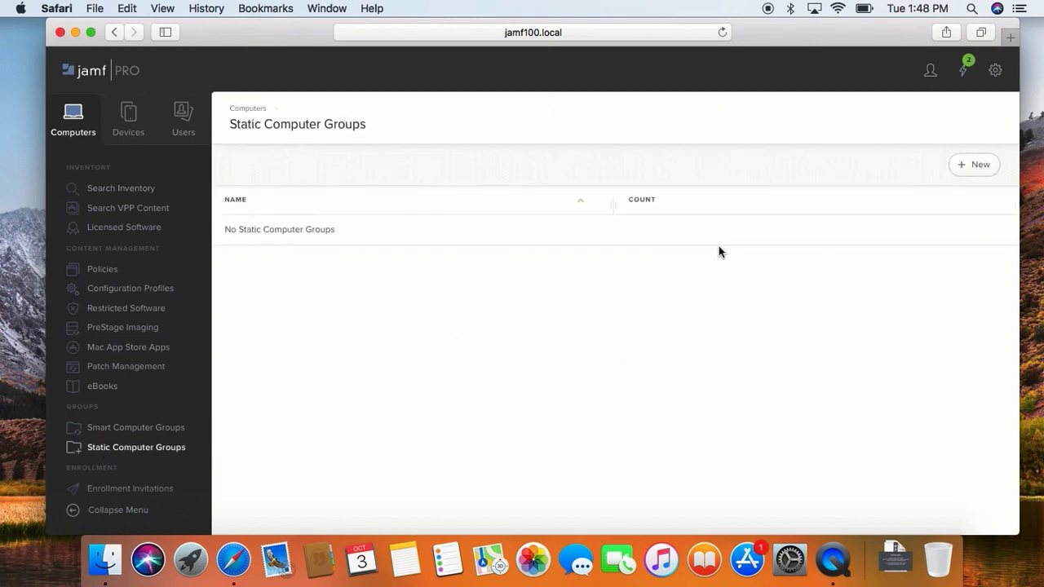
click(975, 167)
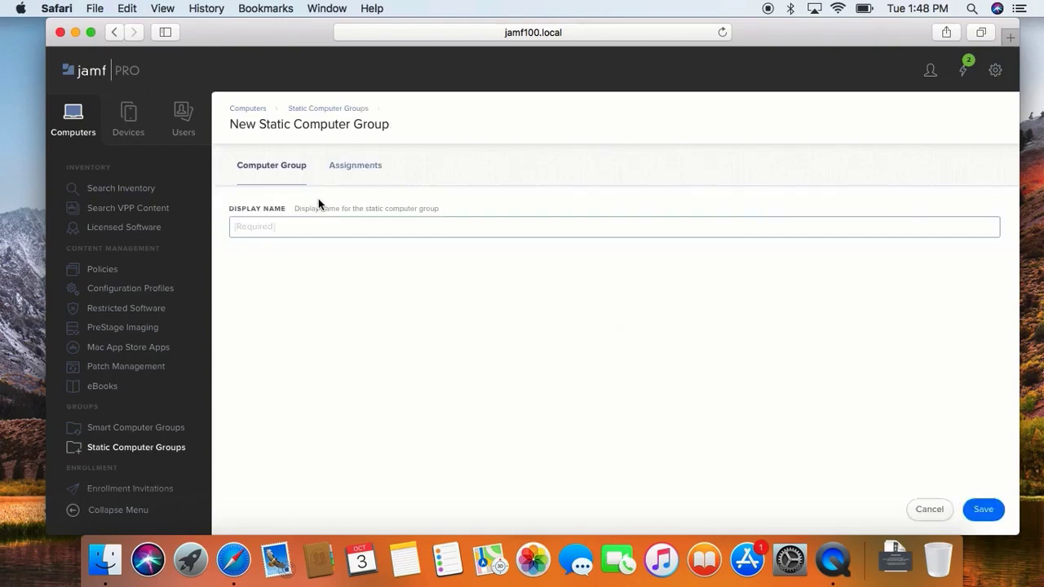
click(288, 235)
text(Remote)
- Filter the new group's assignments by "Remote", assign every matching computer, and save the group
click(355, 167)
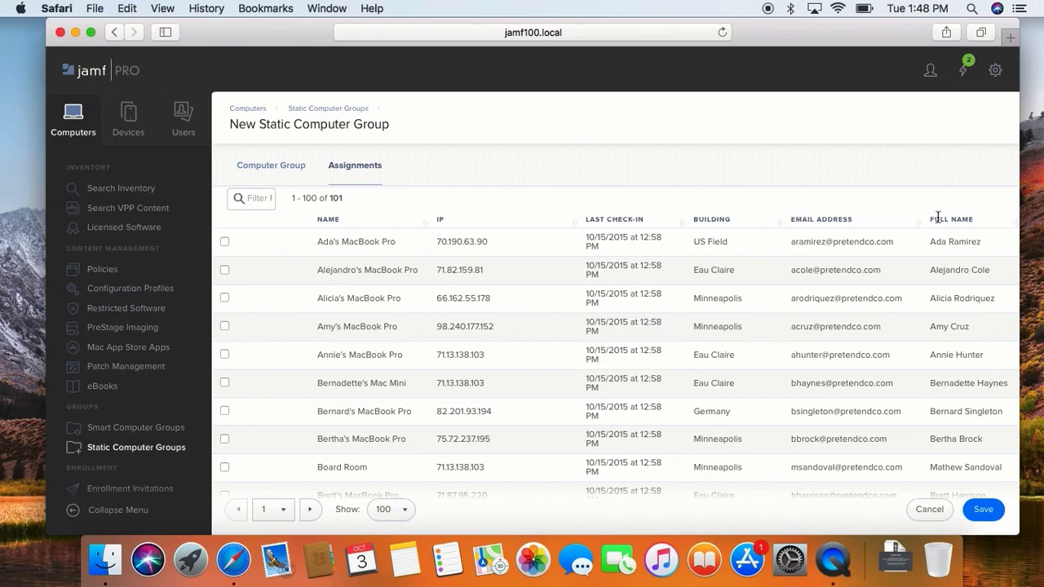
click(251, 197)
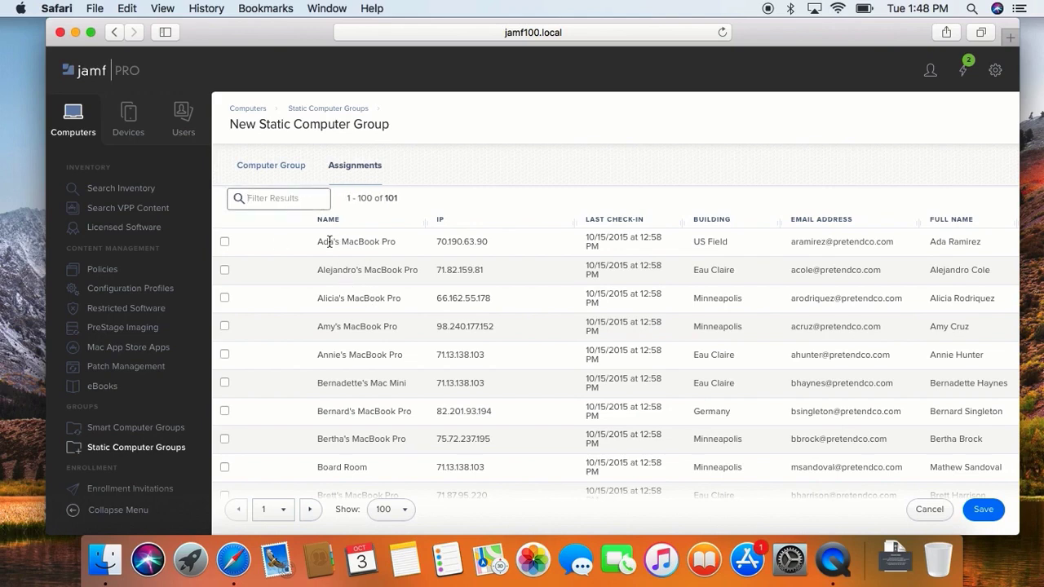
text(Remote)
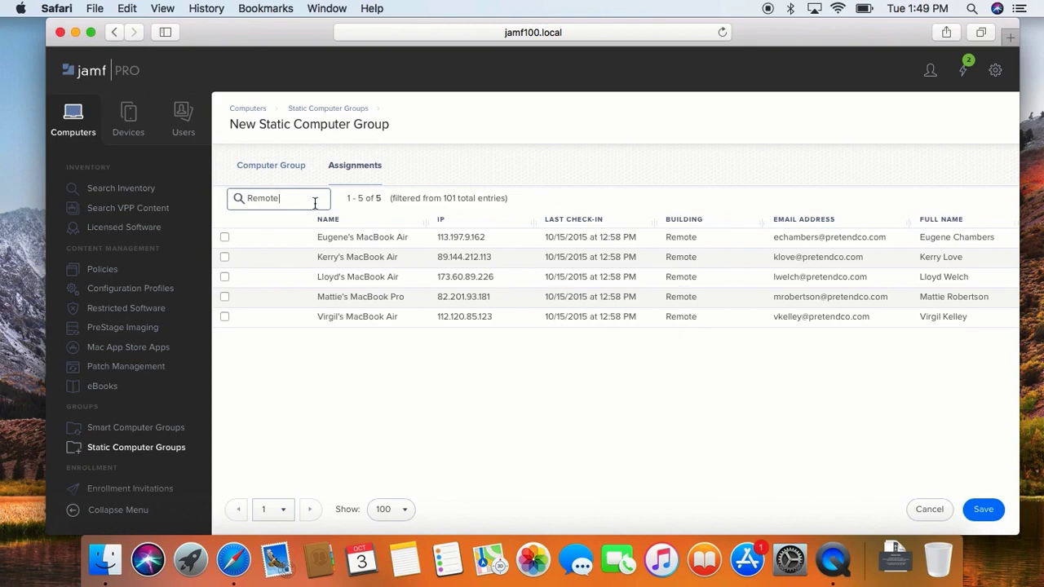
click(225, 237)
click(224, 256)
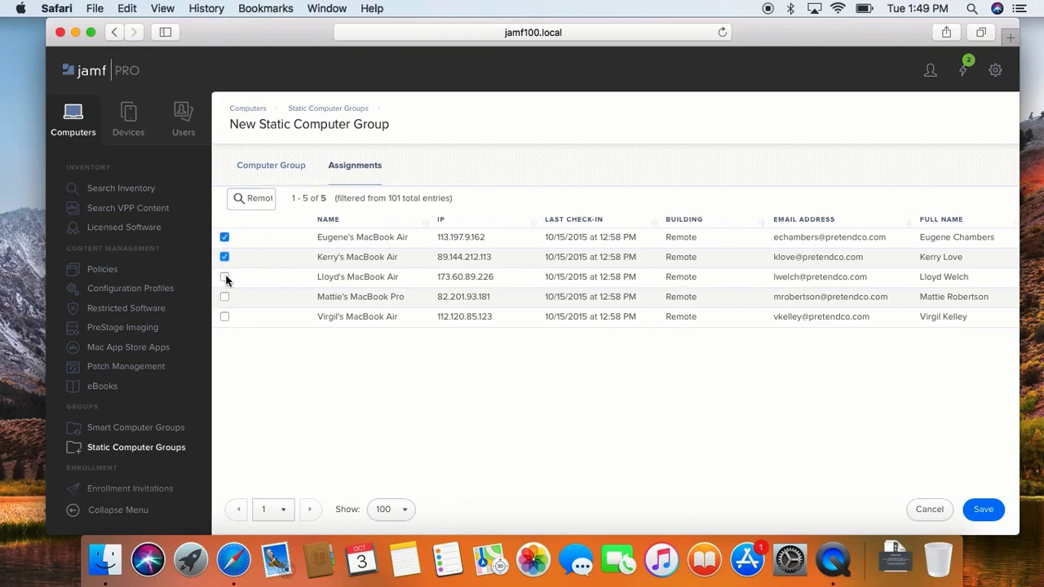
click(224, 278)
click(224, 297)
click(224, 316)
click(983, 510)
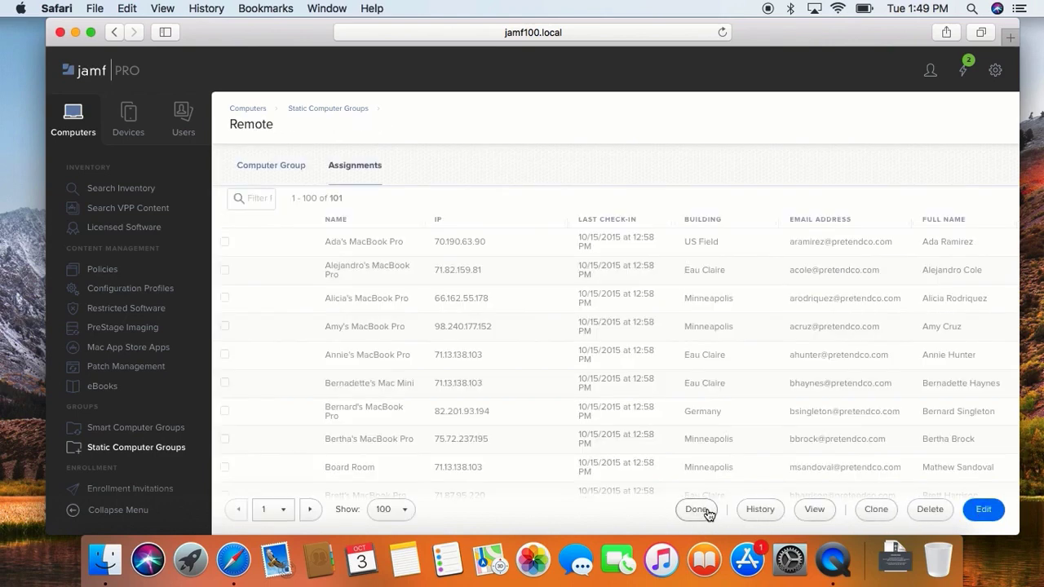
- Return to the static groups list, open the Remote group and view its member computers
click(711, 514)
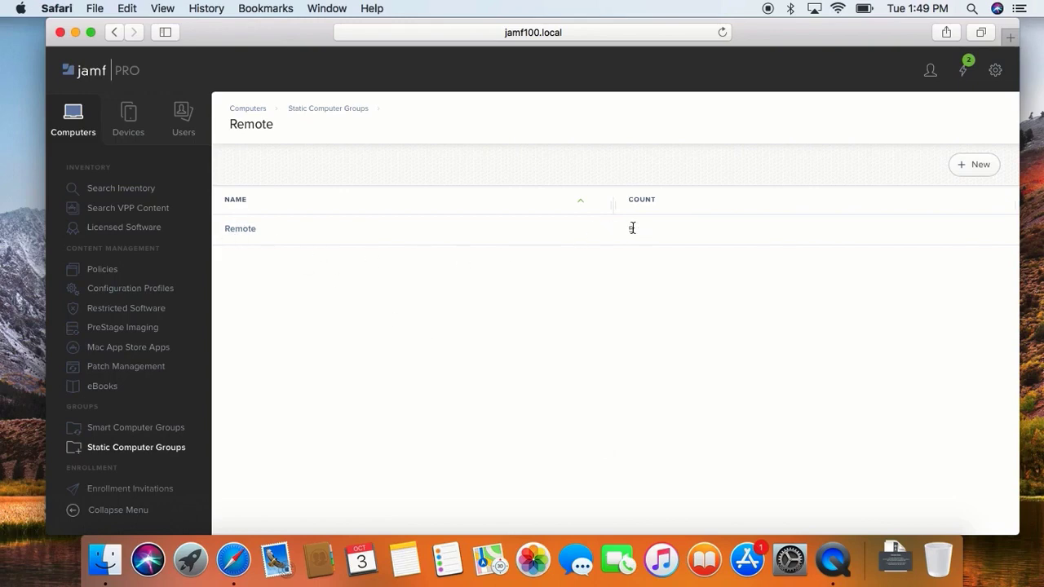
click(242, 231)
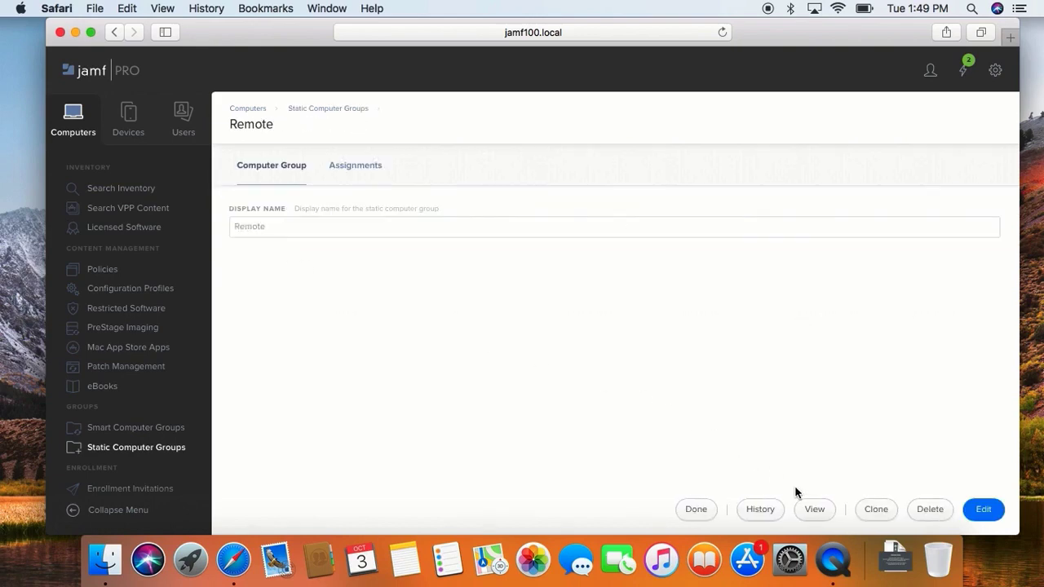
click(811, 510)
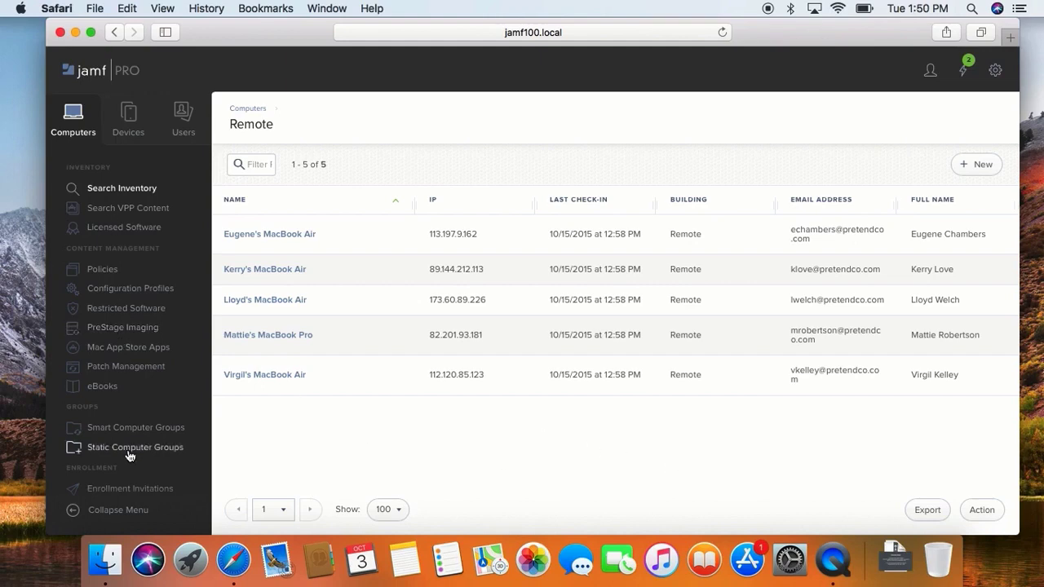
- Reopen the Remote group for editing, review its computer assignments through the full list, and save it back to the groups list
click(81, 448)
click(240, 235)
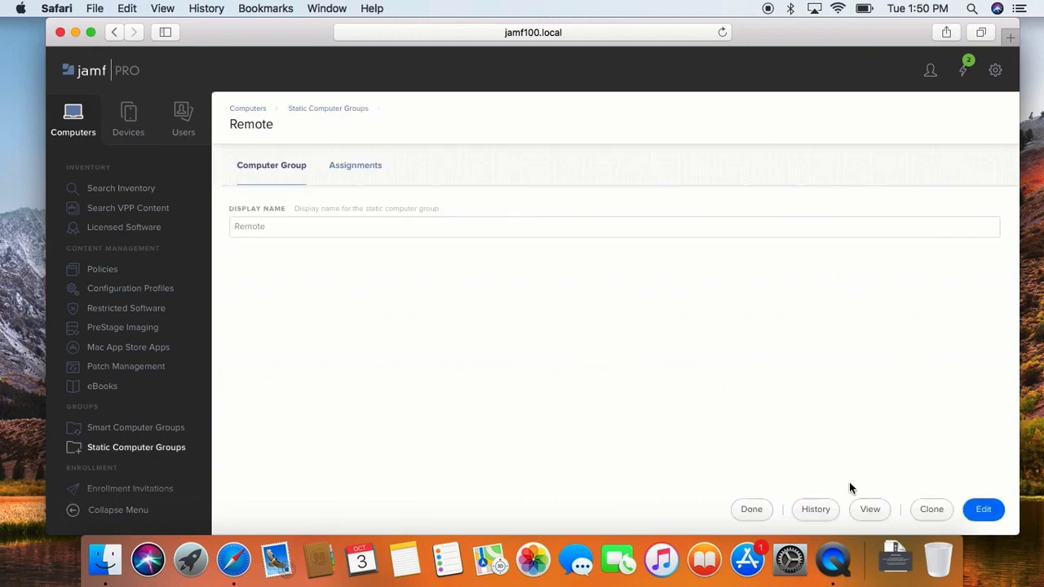
click(975, 512)
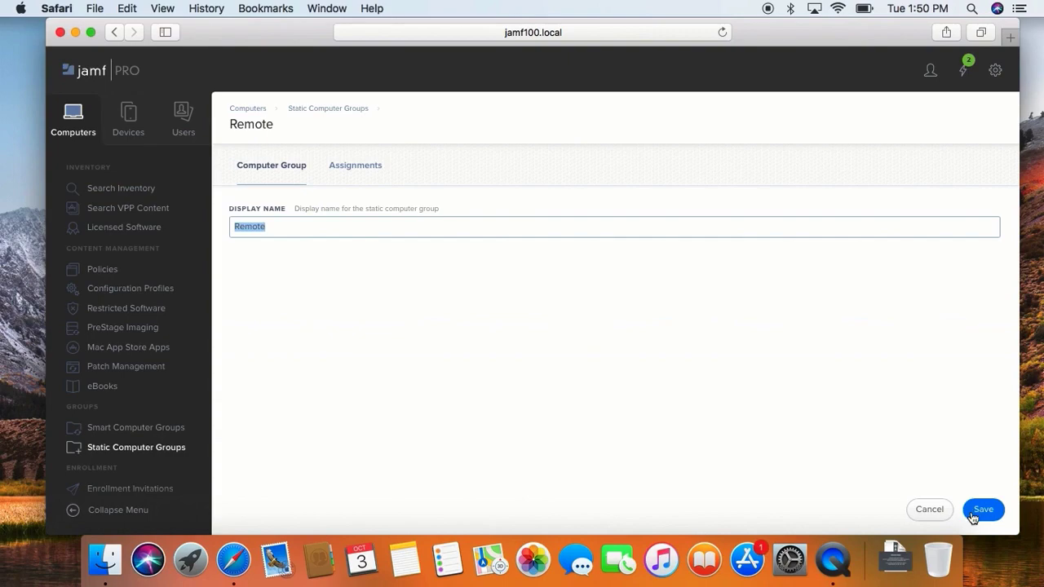
click(368, 172)
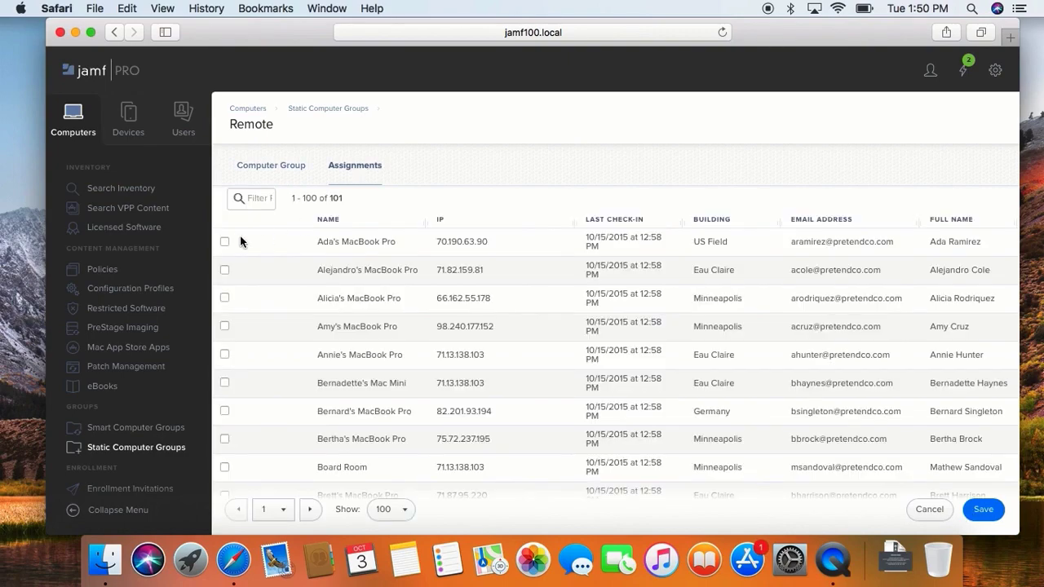
scroll(277, 465, down, 10)
scroll(277, 465, down, 15)
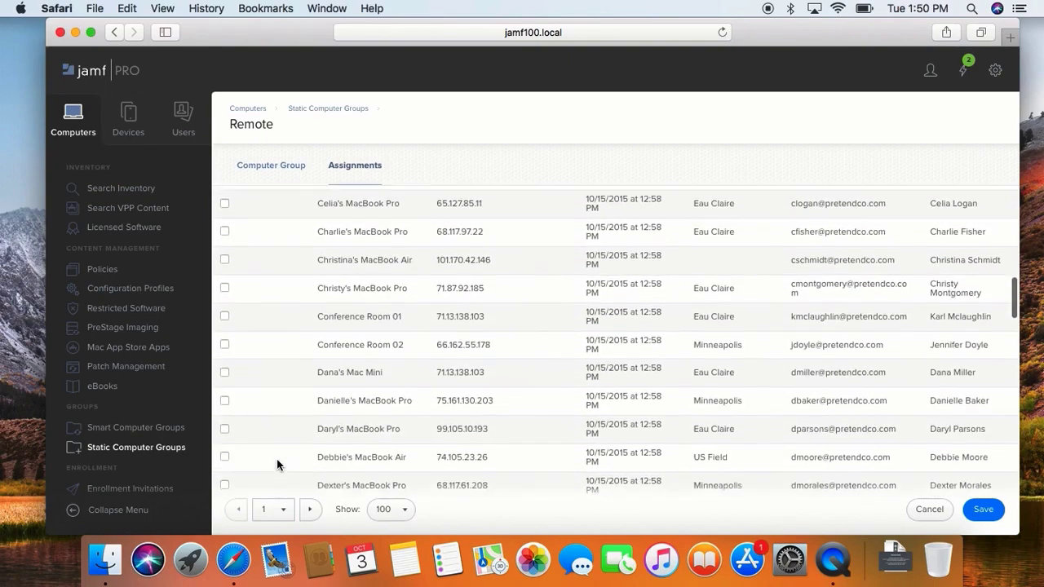
scroll(277, 465, down, 20)
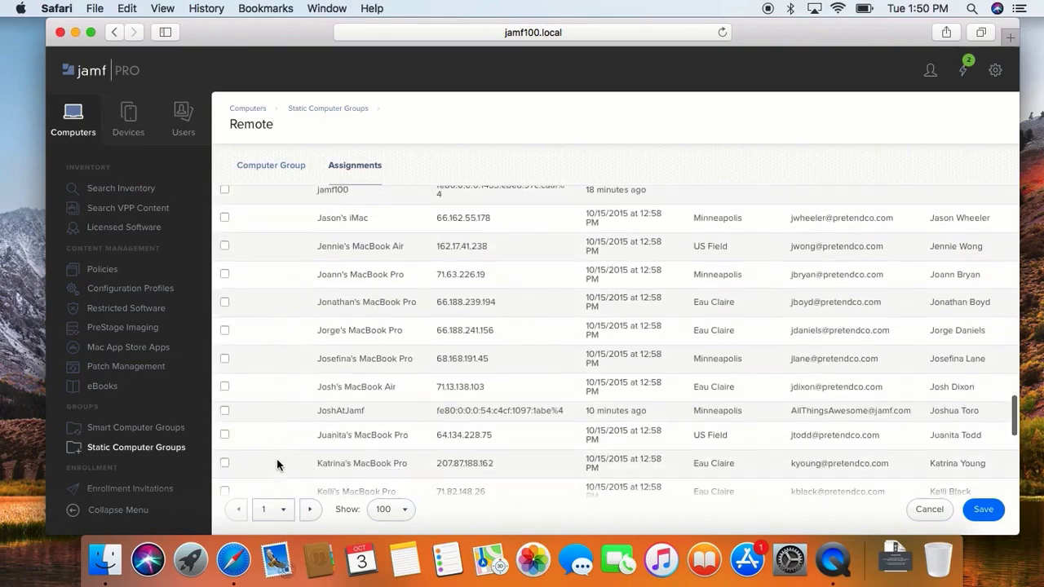
scroll(277, 464, down, 1)
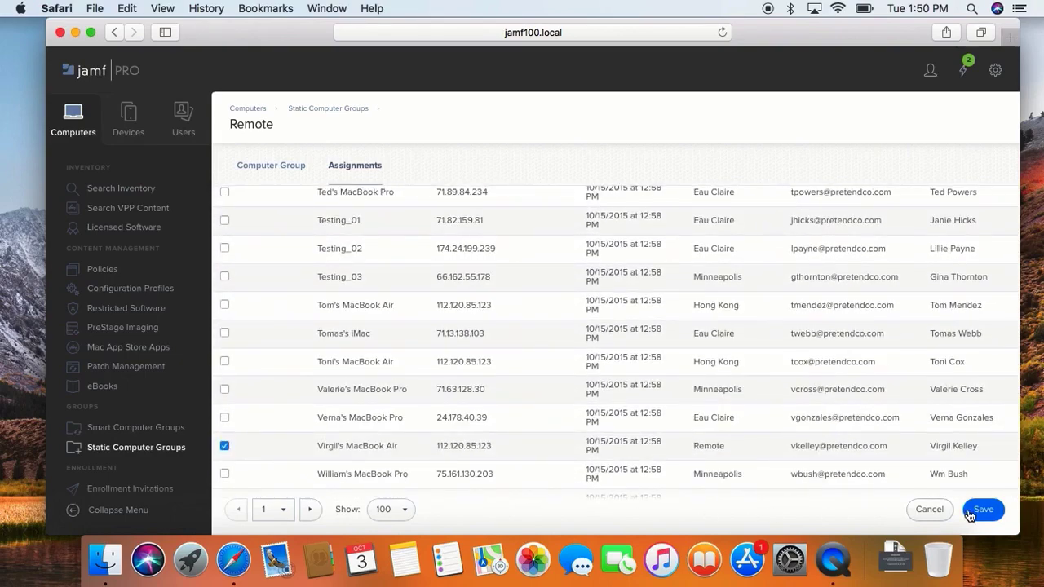
click(982, 509)
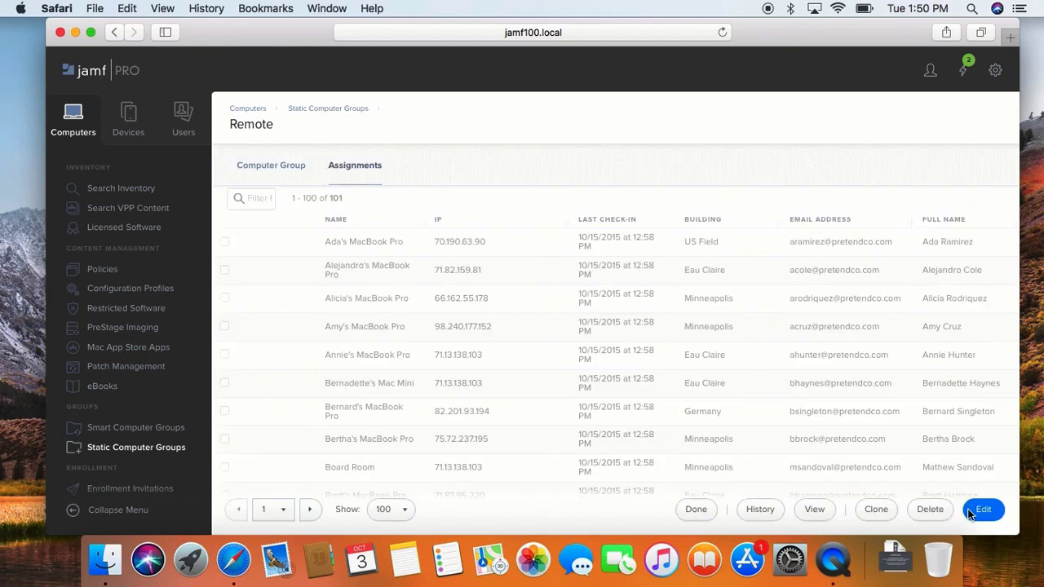
click(697, 509)
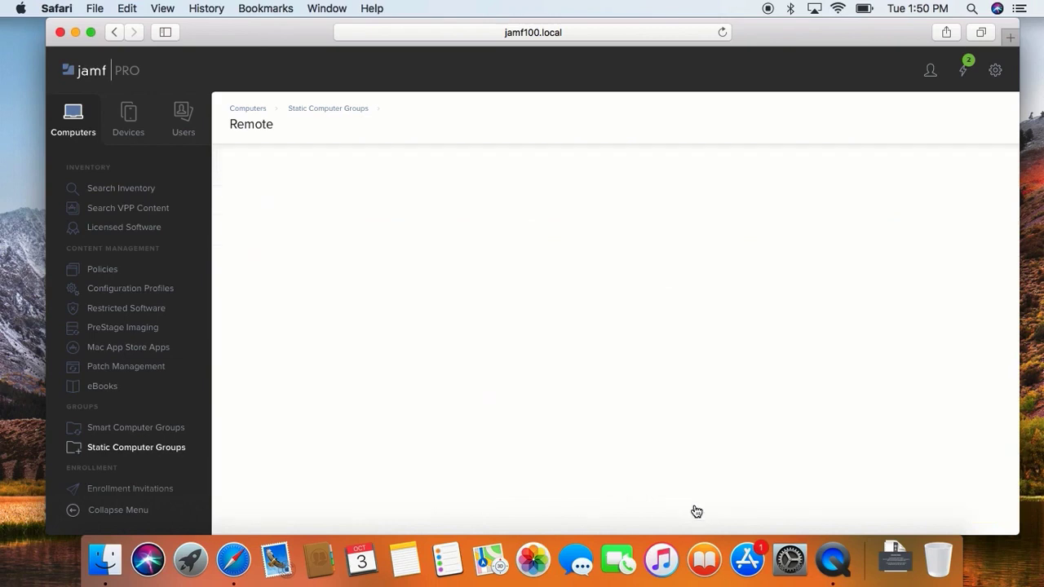
- Start another new static computer group with the display name "Carts"
click(977, 167)
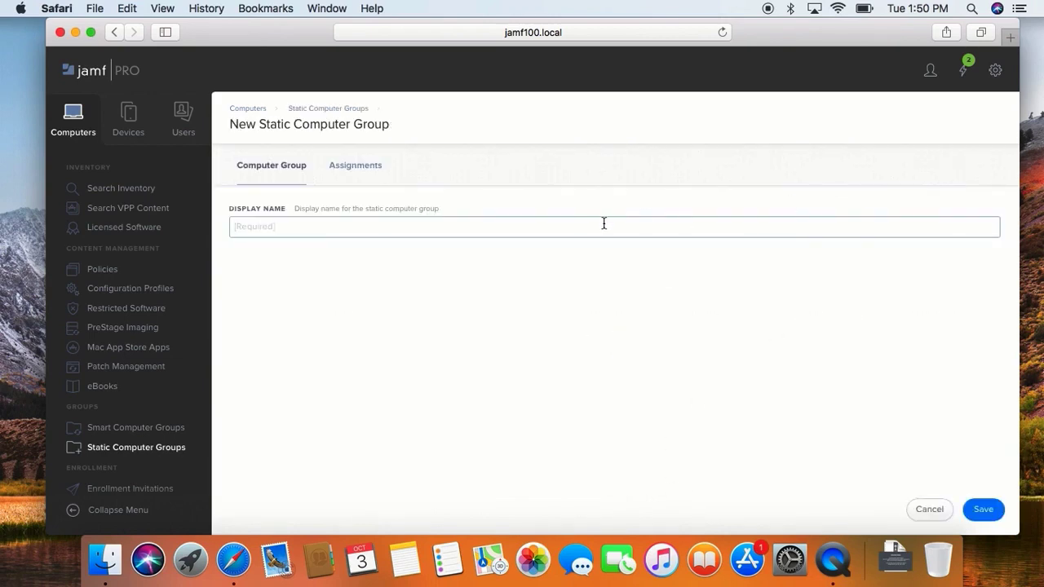
click(603, 226)
text(Carts)
- Filter the Carts group's computer assignments by "Cart"
click(344, 164)
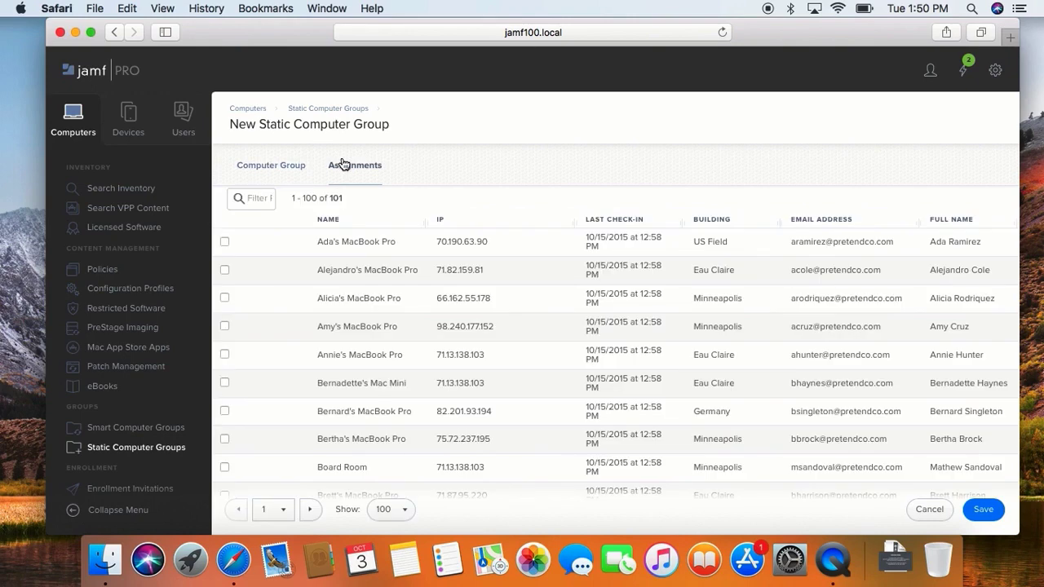
scroll(342, 322, down, 5)
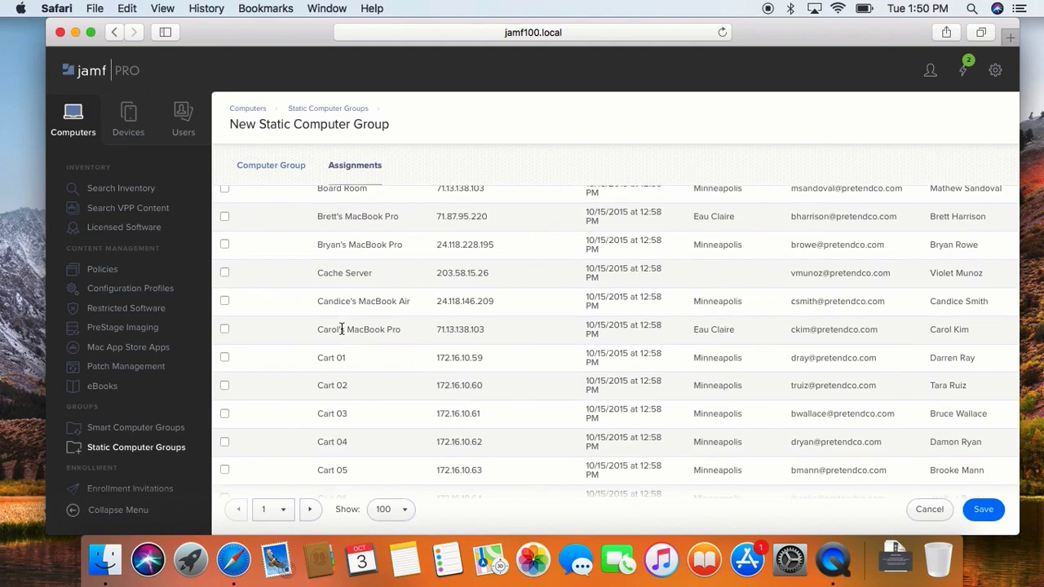
scroll(342, 328, down, 1)
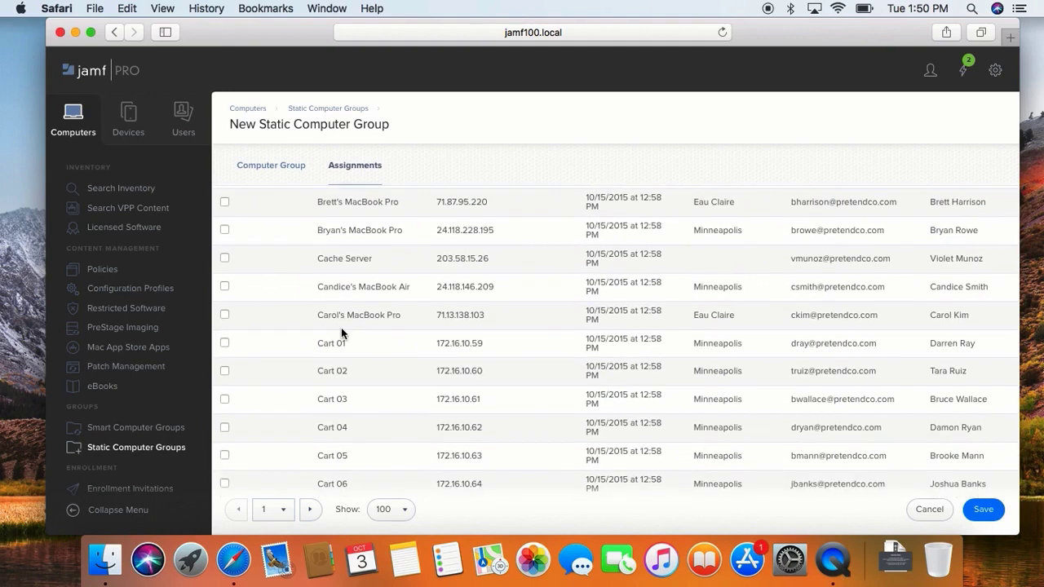
scroll(334, 469, down, 2)
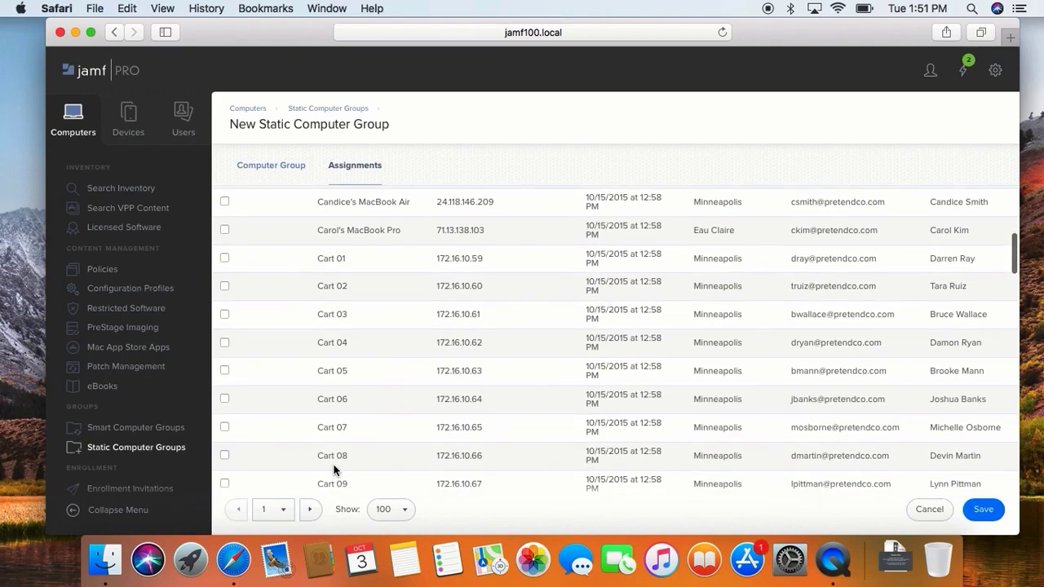
scroll(334, 470, up, 10)
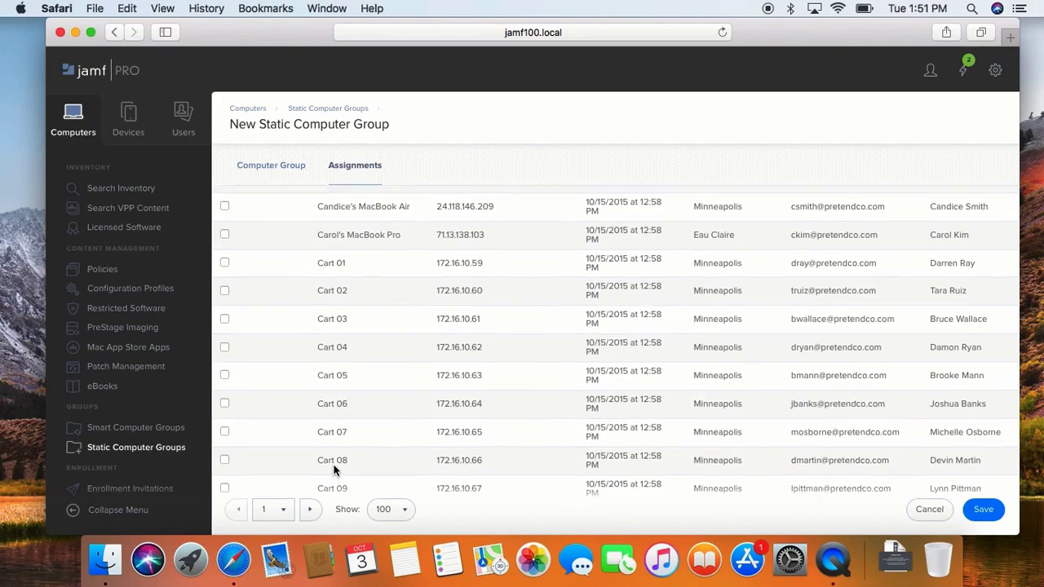
click(256, 197)
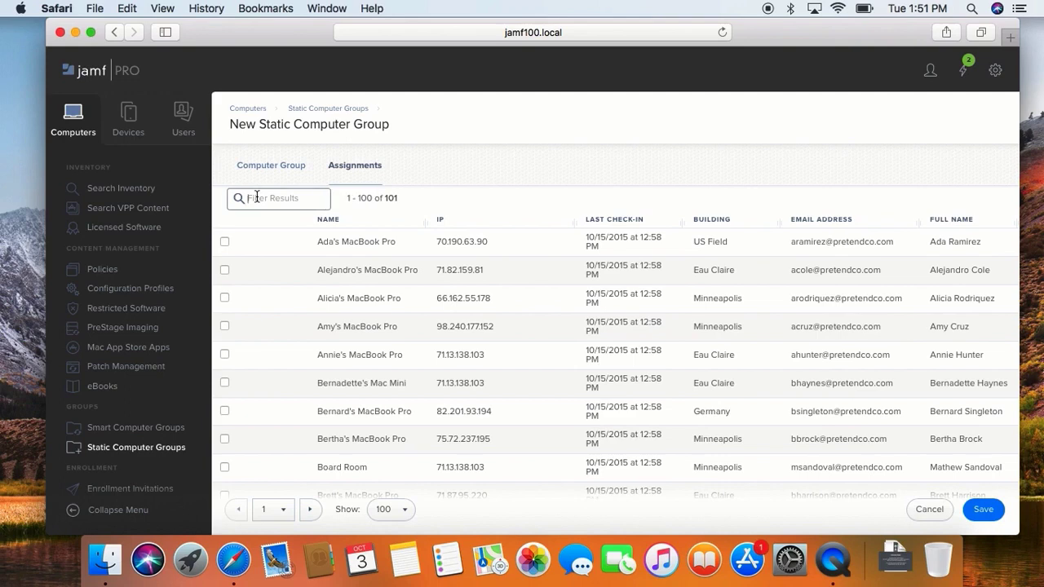
text(Cart)
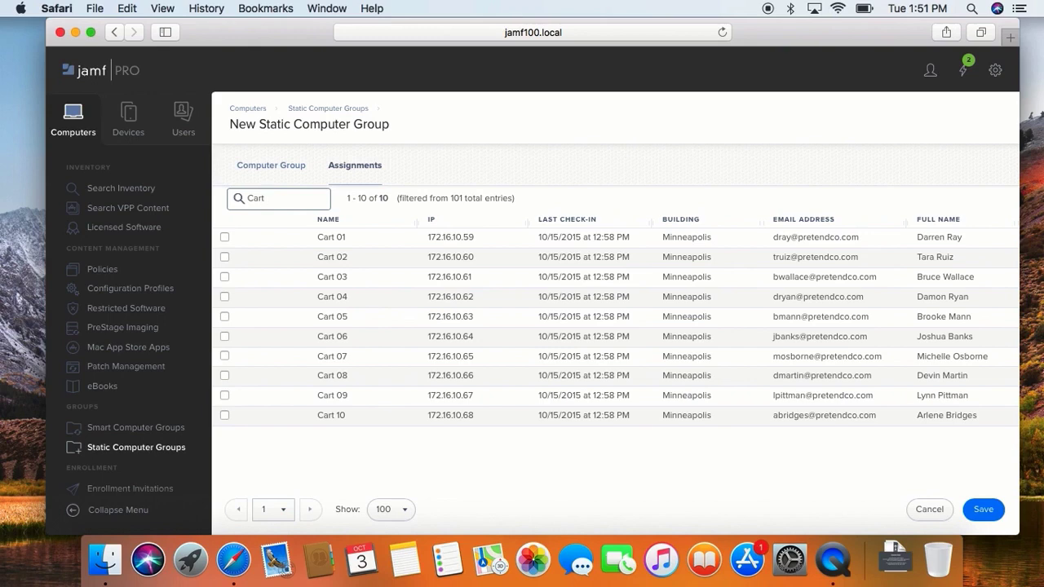
- Assign the computers Cart 01 through Cart 10 to the Carts group and save it
click(225, 237)
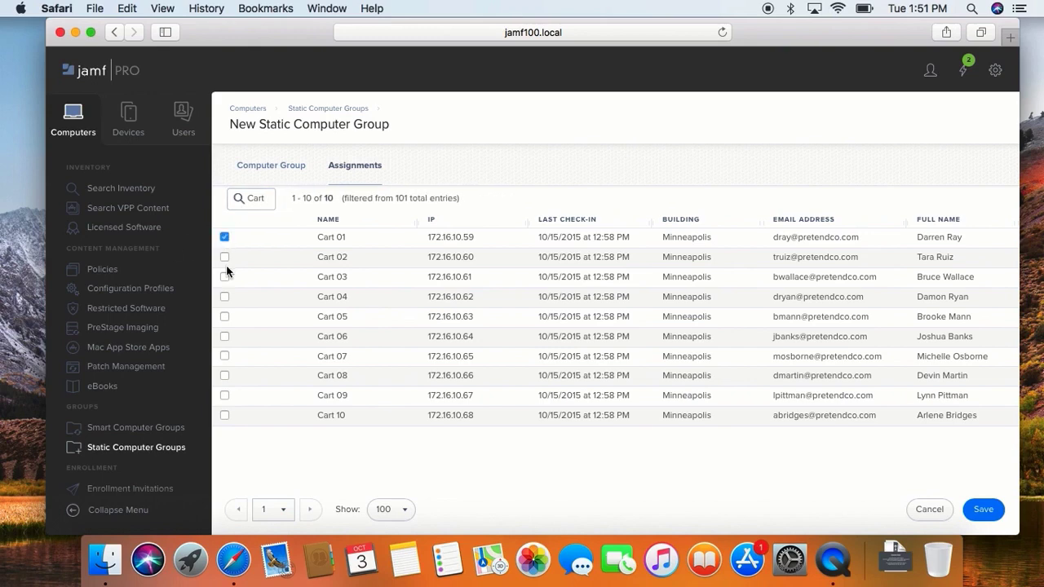
click(224, 257)
click(224, 276)
click(224, 296)
click(224, 317)
click(224, 336)
click(224, 356)
click(224, 375)
click(224, 396)
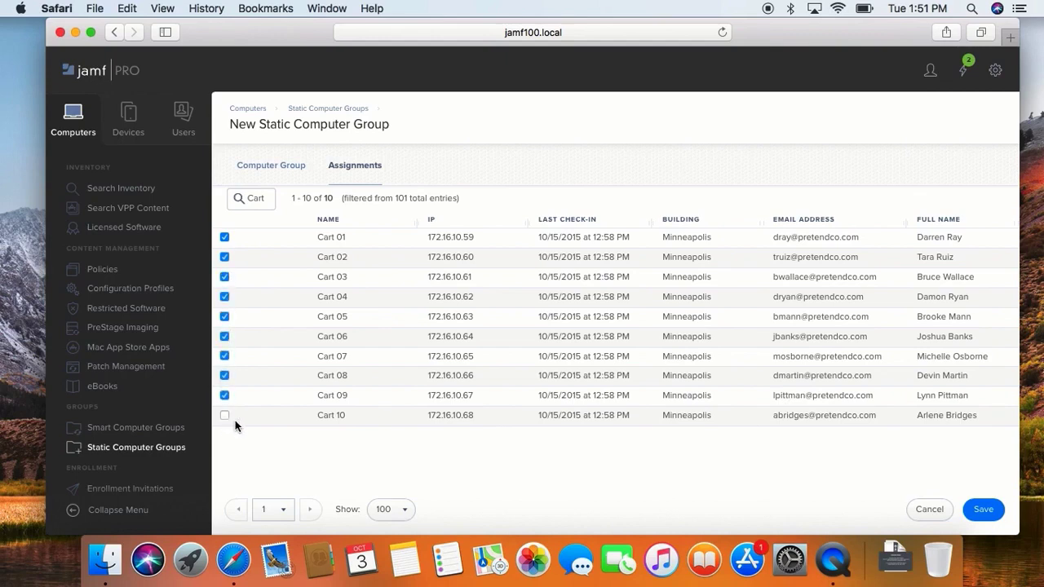
click(225, 418)
click(981, 510)
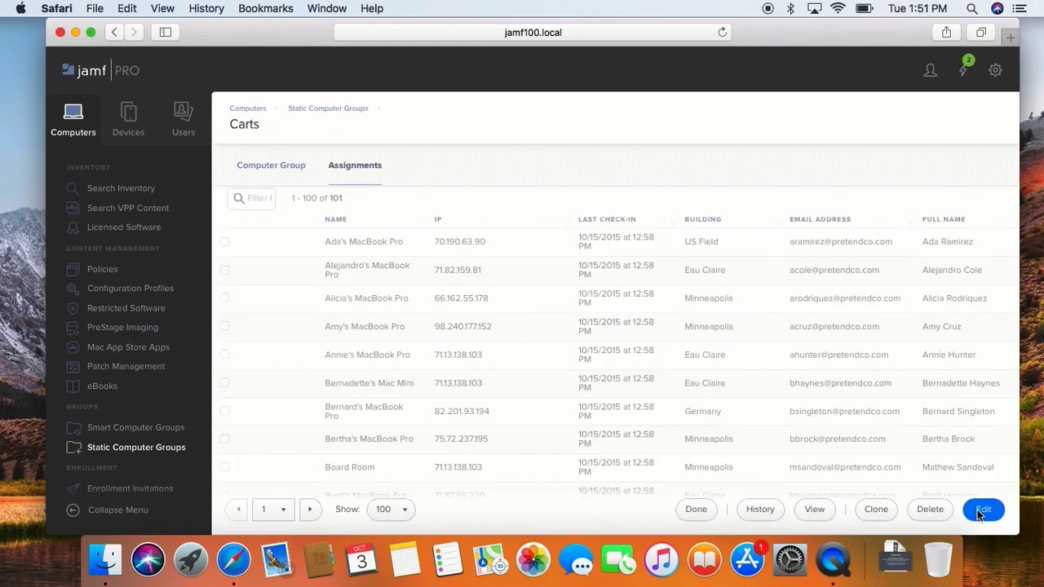
- View the member computers of the saved Carts group
click(814, 510)
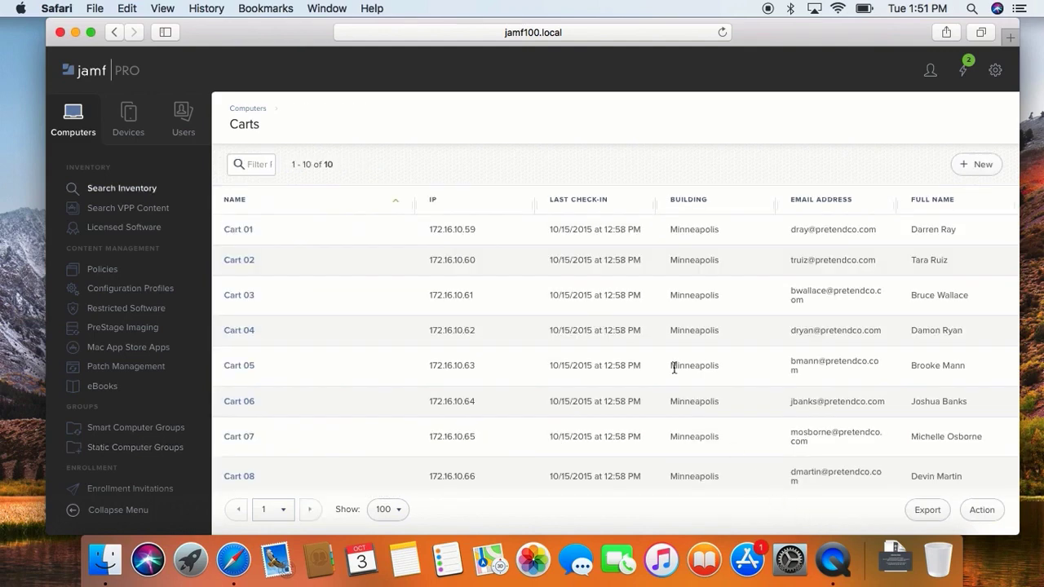
scroll(673, 367, down, 3)
scroll(674, 367, up, 4)
- From the static groups list, begin another new group and examine the columns shown in its assignments
click(148, 443)
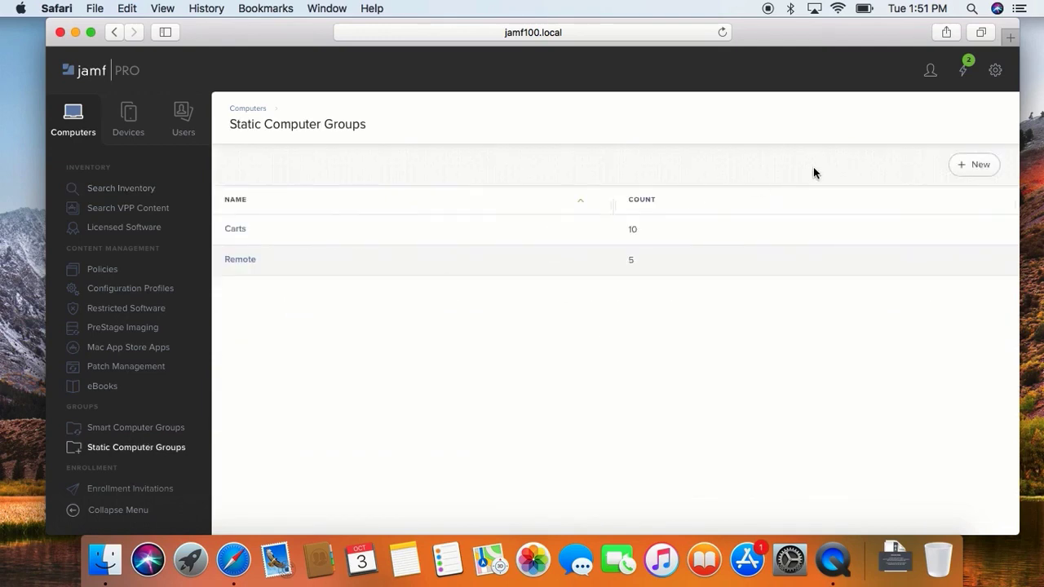
click(981, 166)
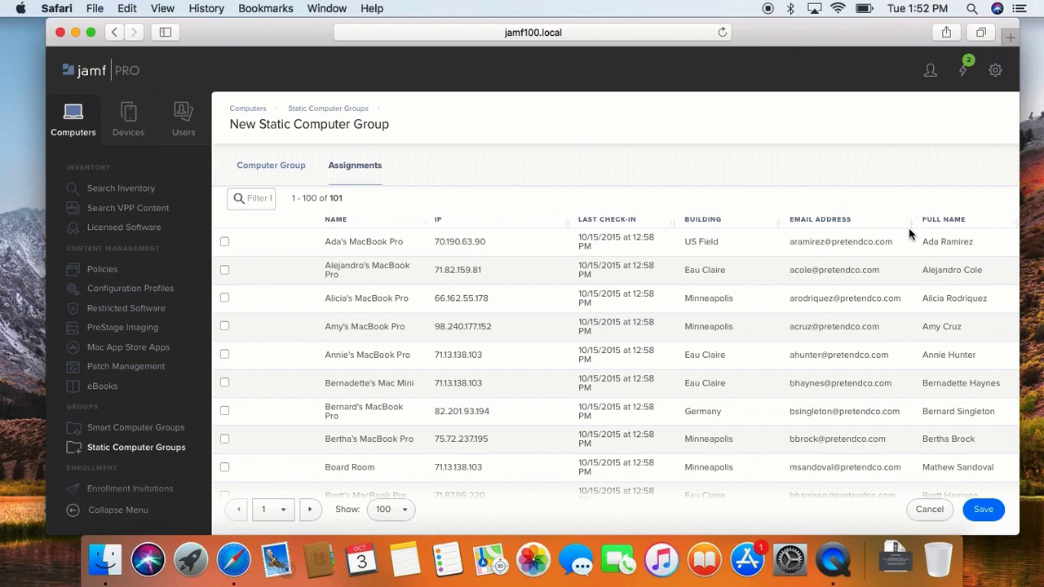
- In the Computer Management settings, add the Department field under User and Location to the Inventory Display and save the change
click(995, 71)
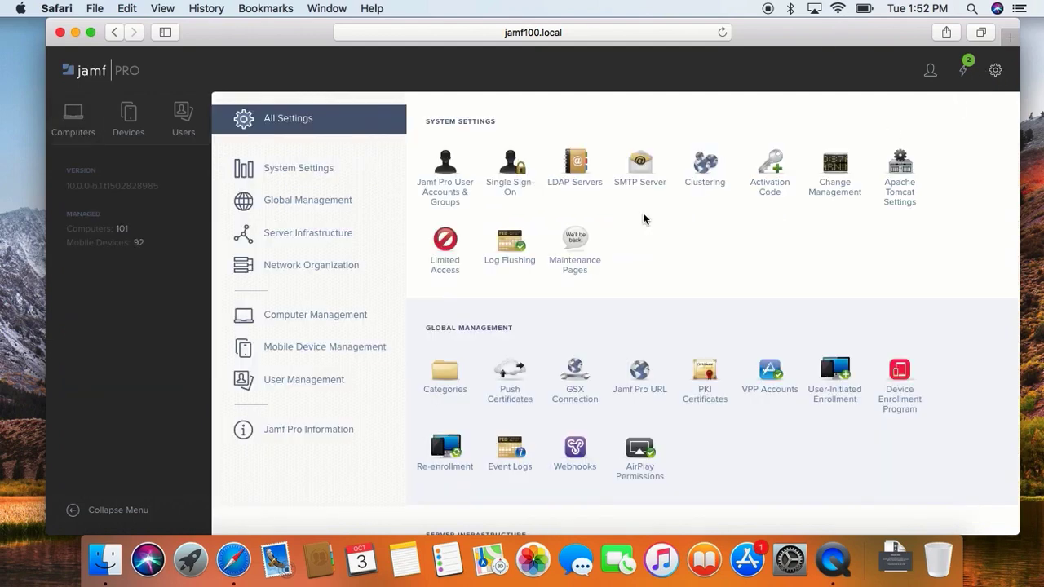
click(339, 318)
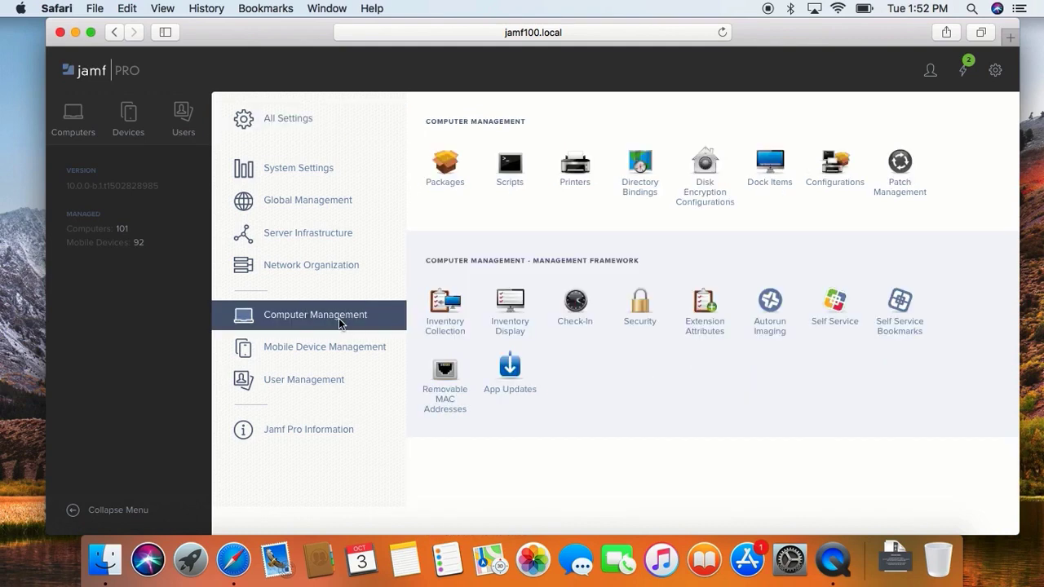
click(510, 315)
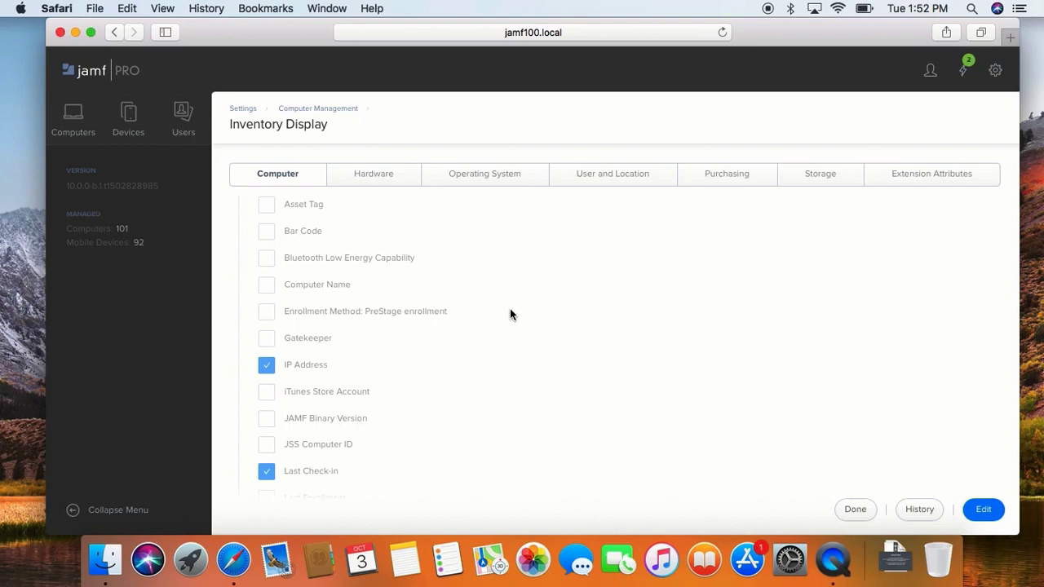
click(984, 510)
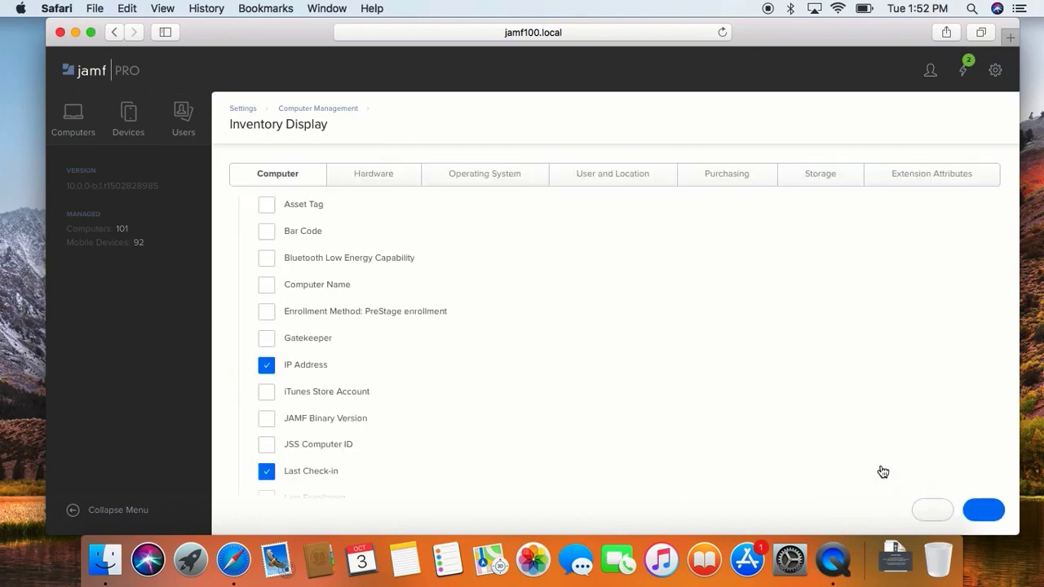
click(612, 176)
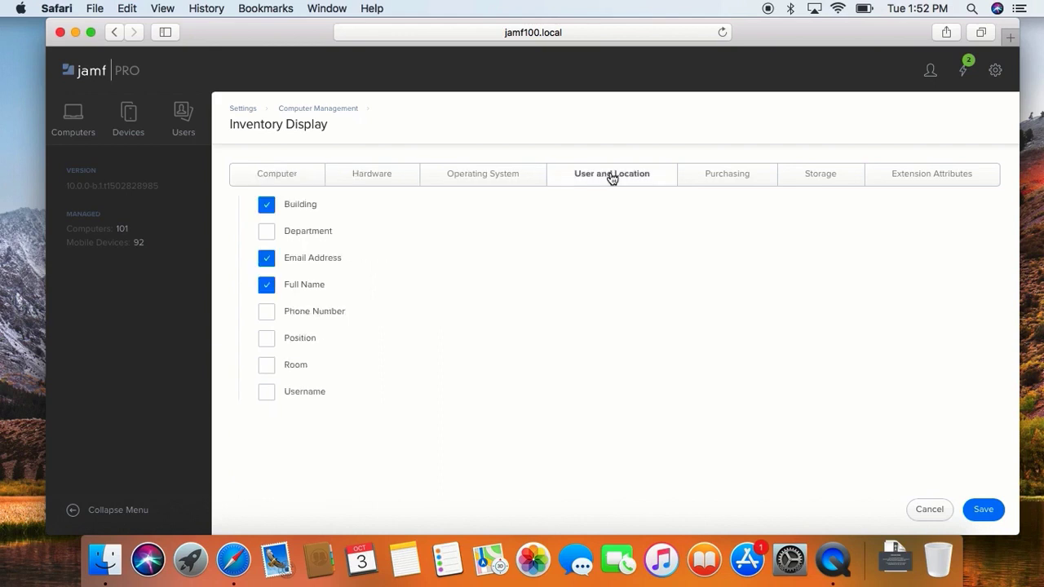
click(267, 233)
click(993, 508)
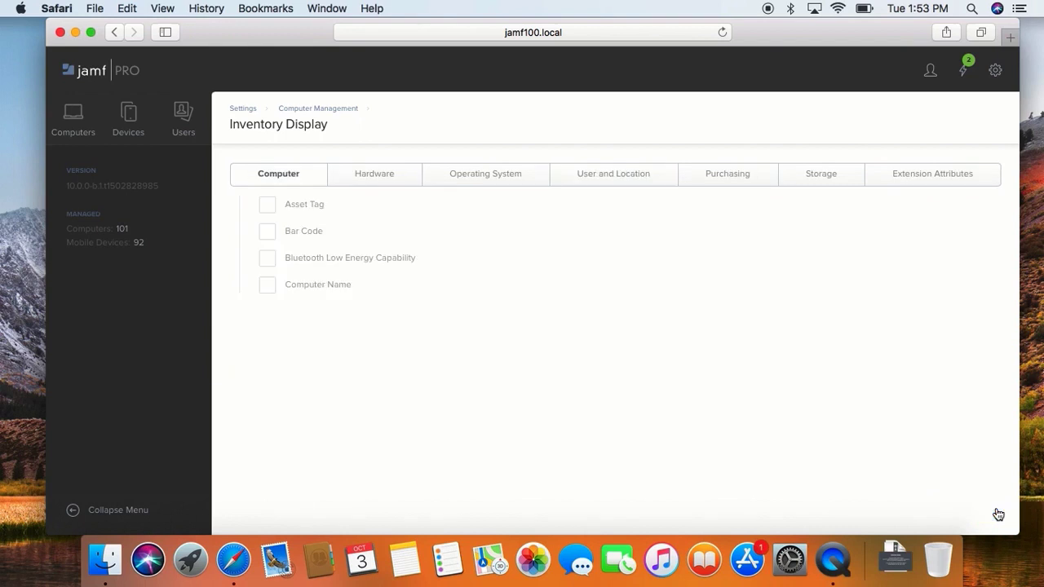
click(854, 510)
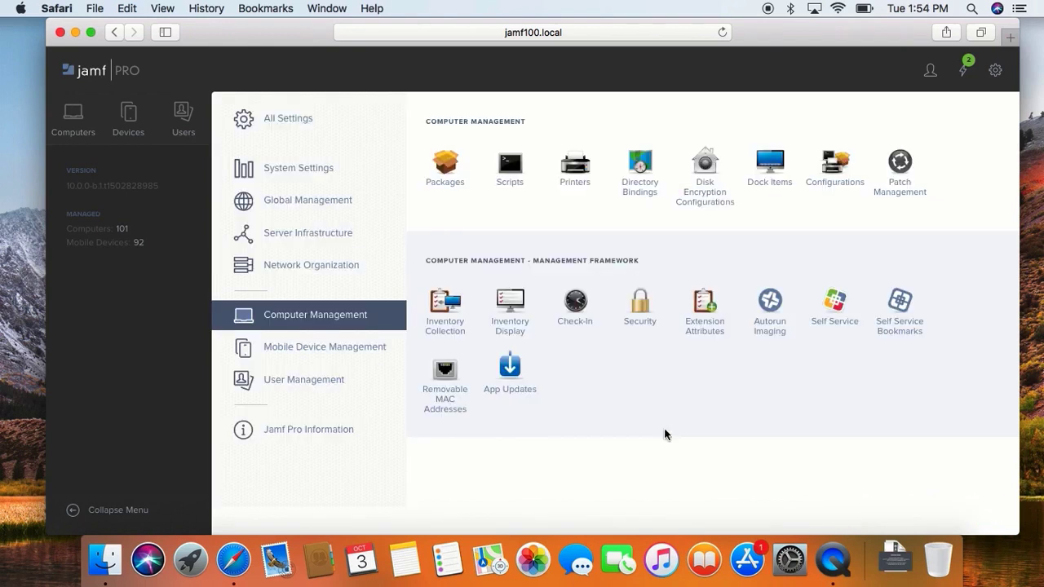
- Start a new static computer group with the display name "International"
click(73, 121)
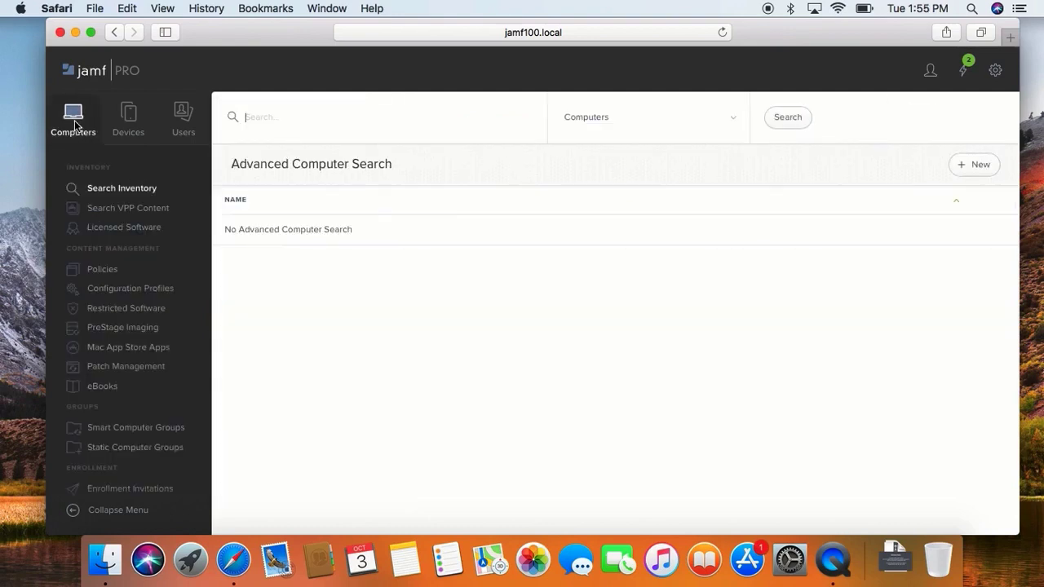
click(127, 448)
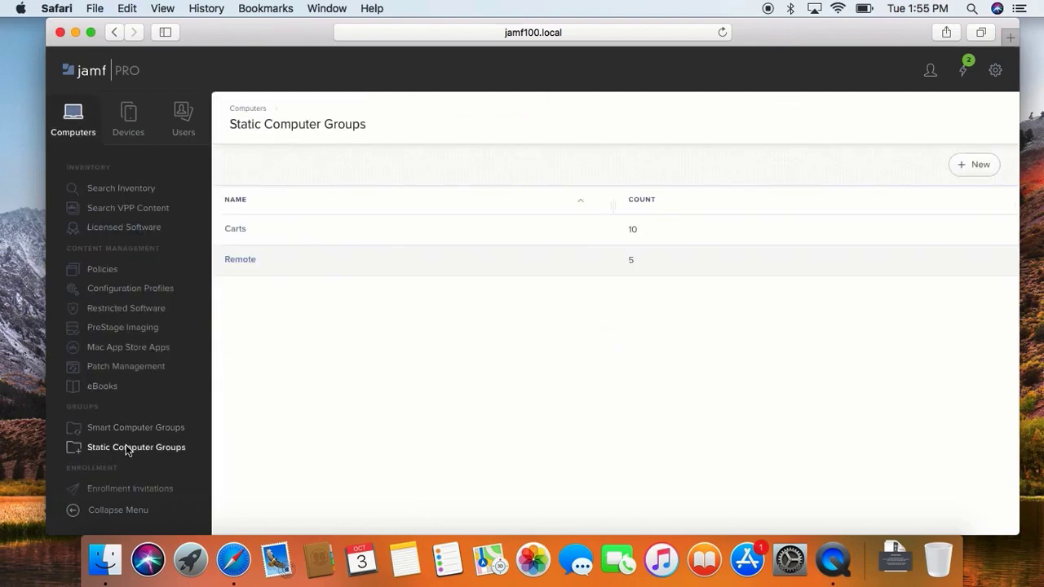
click(980, 166)
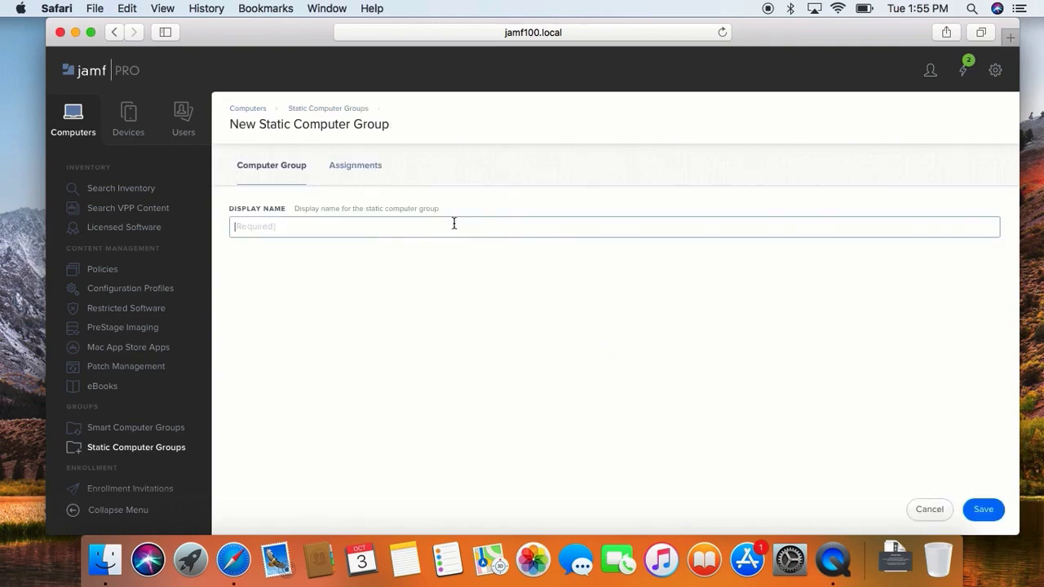
text(International)
- Filter the new group's computer assignments by "International", assign the International department's MacBook Air, and save the group
click(352, 169)
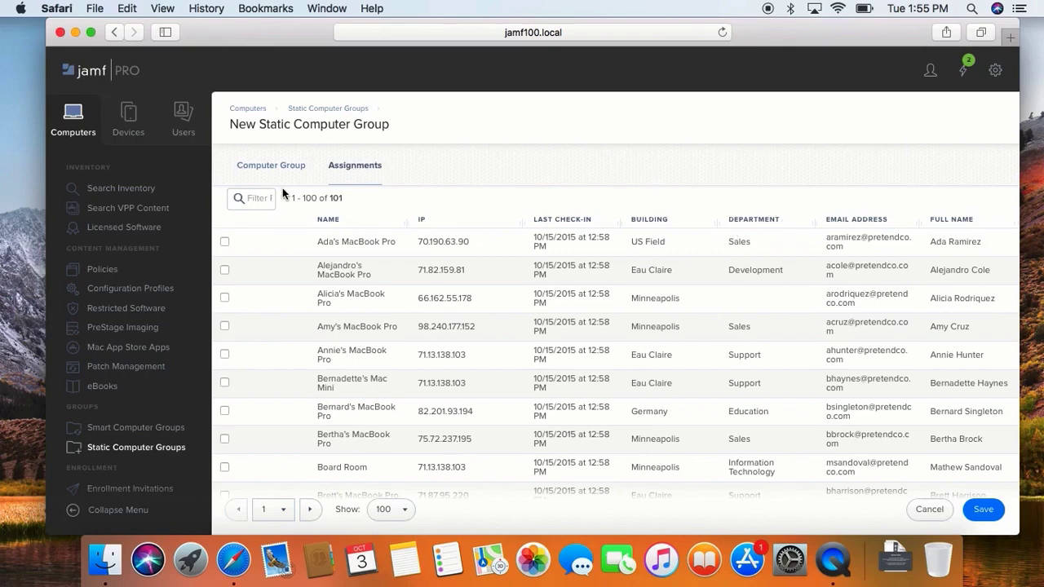
click(256, 200)
text(International)
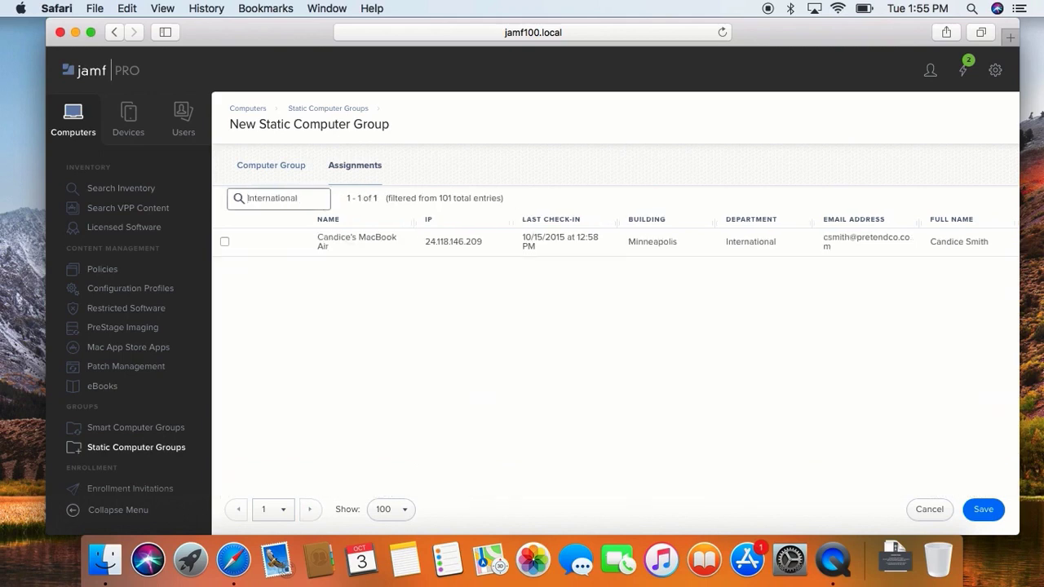
click(224, 241)
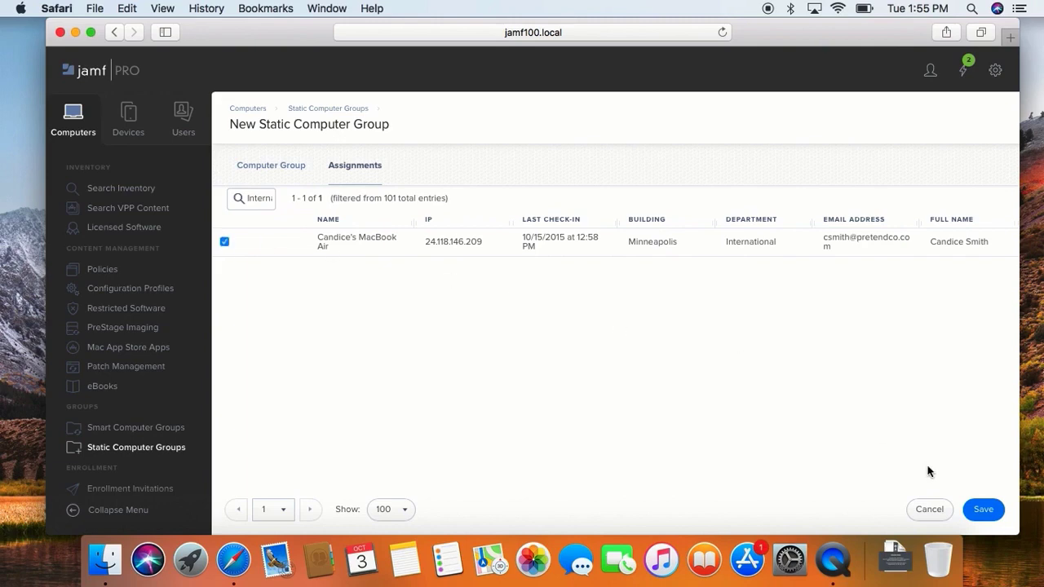
click(984, 510)
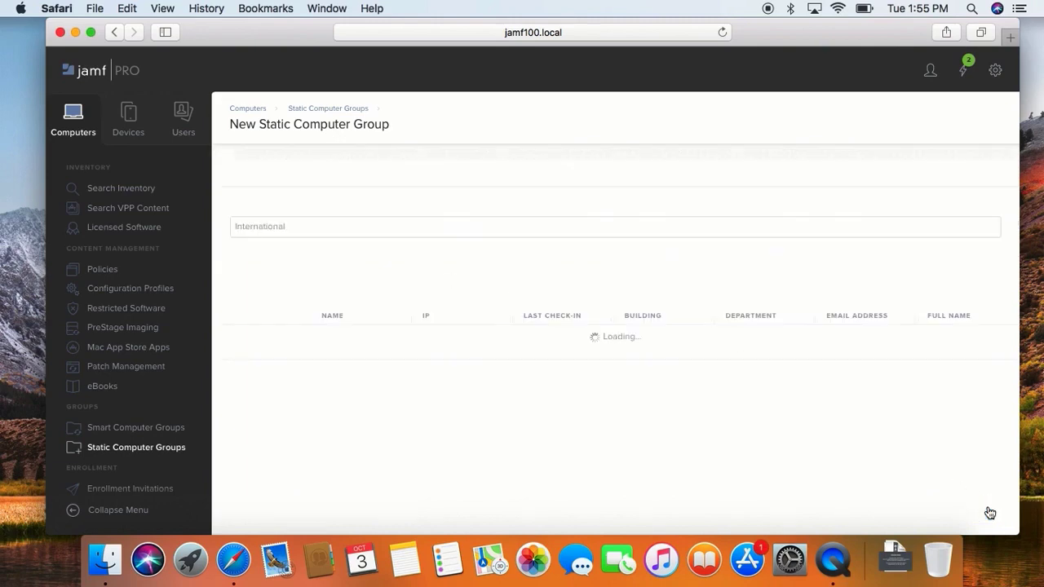